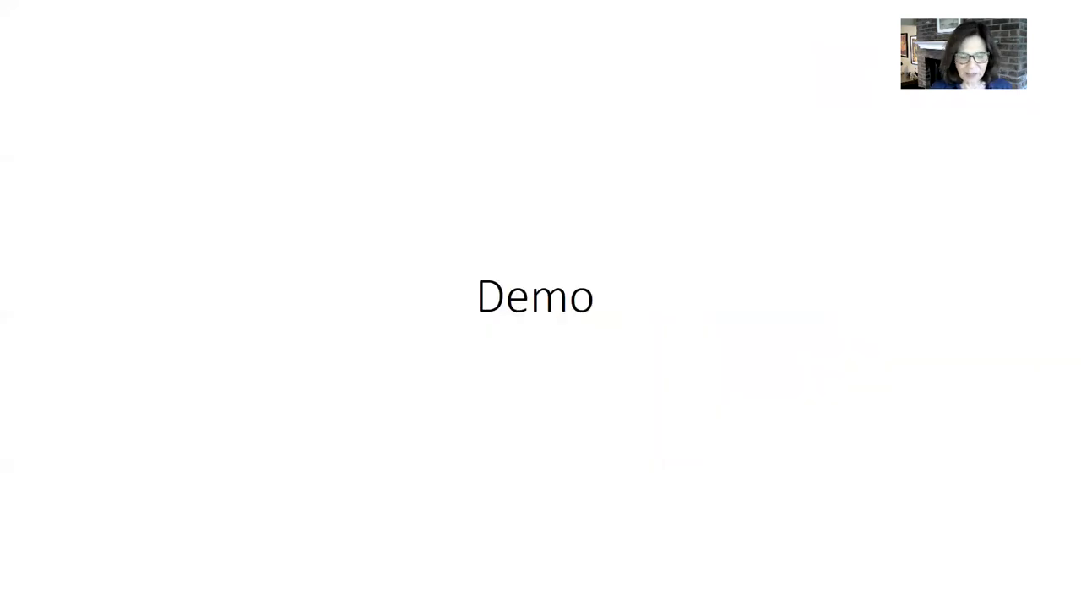
Switch from the slideshow to the browser showing the MR116 data request page.
{"action": "key", "text": "alt+Tab"}
{"action": "key", "text": "alt+Tab"}
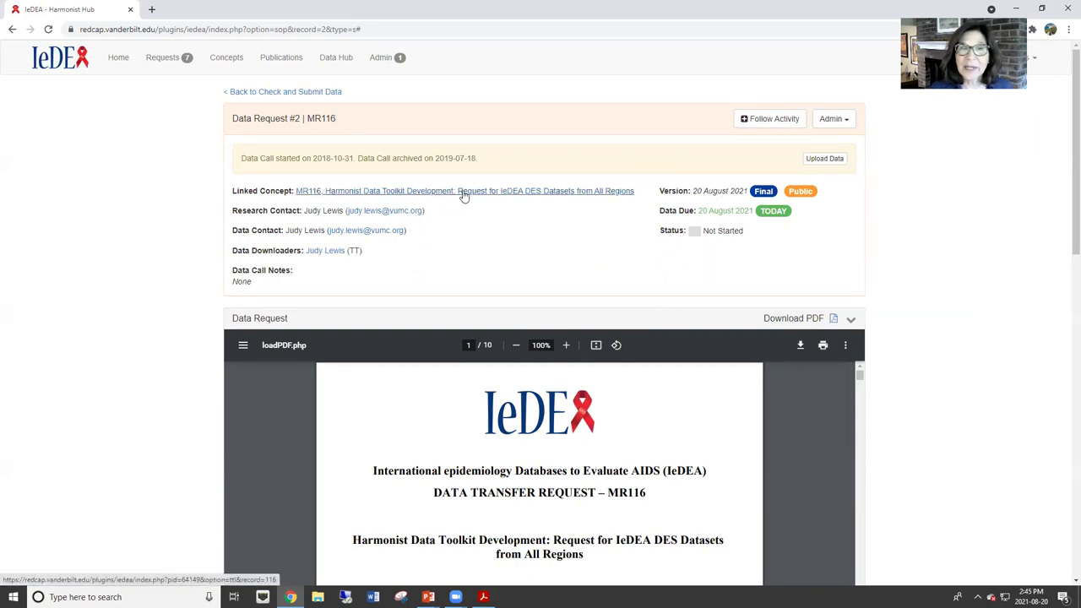
Start a data upload for MR116 and continue into the Data Toolkit's upload step.
{"action": "left_click", "coordinate": [826, 159]}
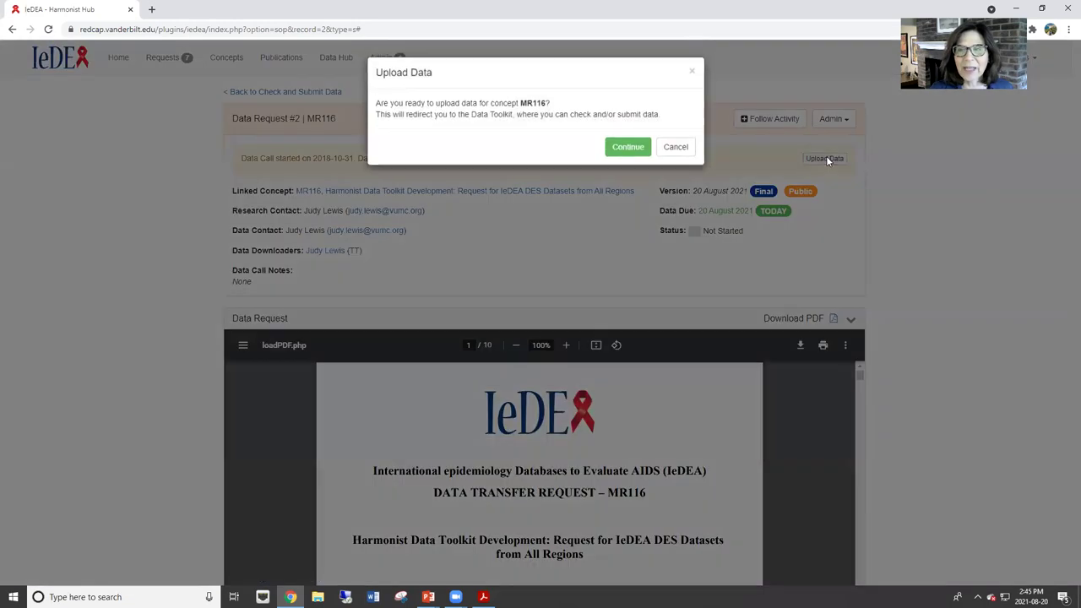
{"action": "left_click", "coordinate": [636, 158]}
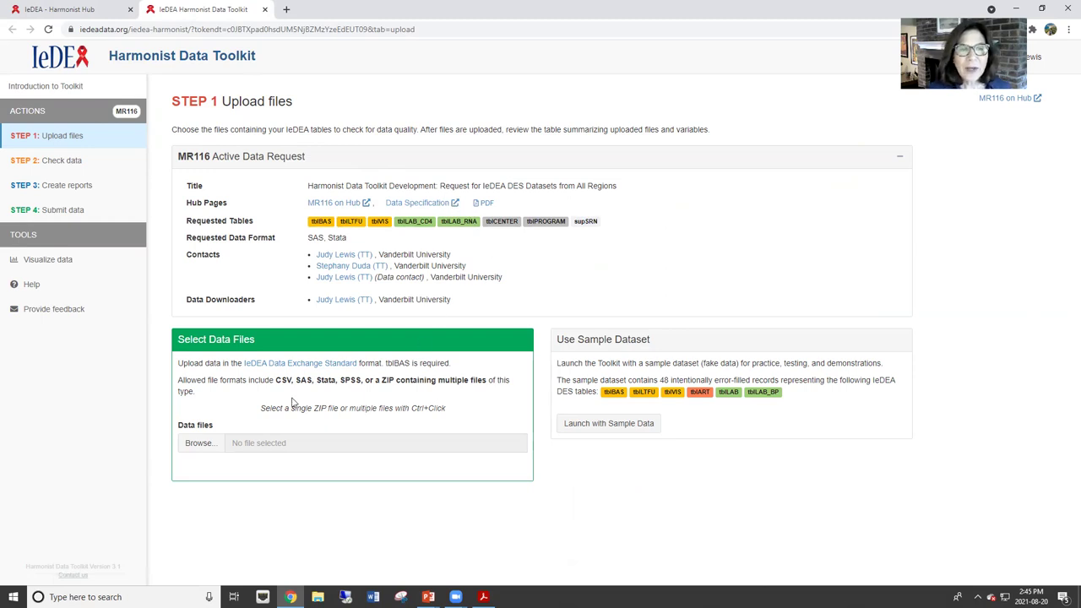
Upload demodataset.zip and review the summary: six tables, 15 requested variables missing.
{"action": "left_click", "coordinate": [206, 444]}
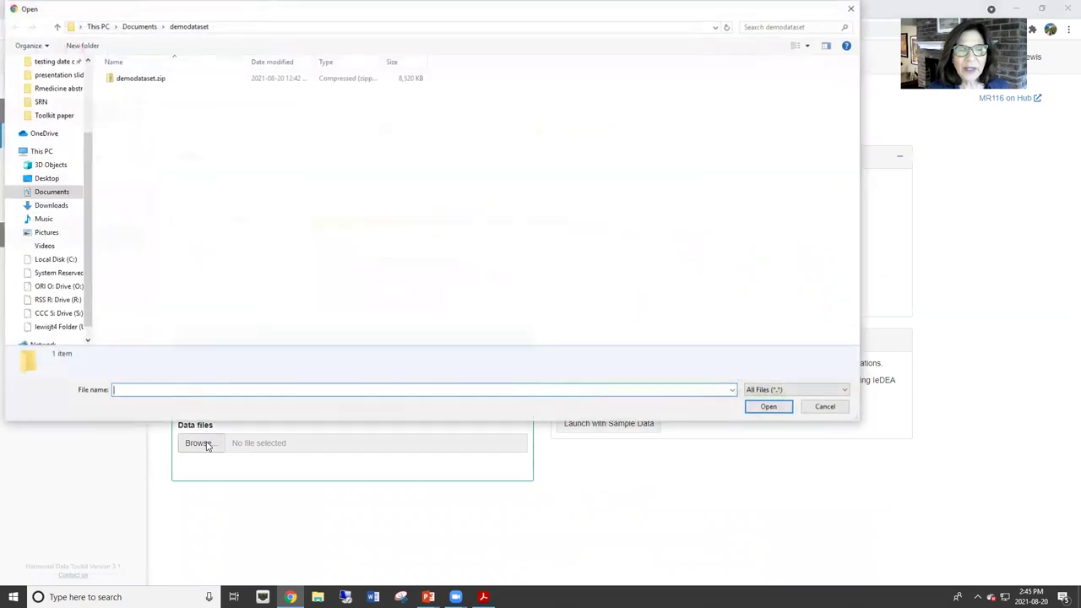
{"action": "double_click", "coordinate": [152, 80]}
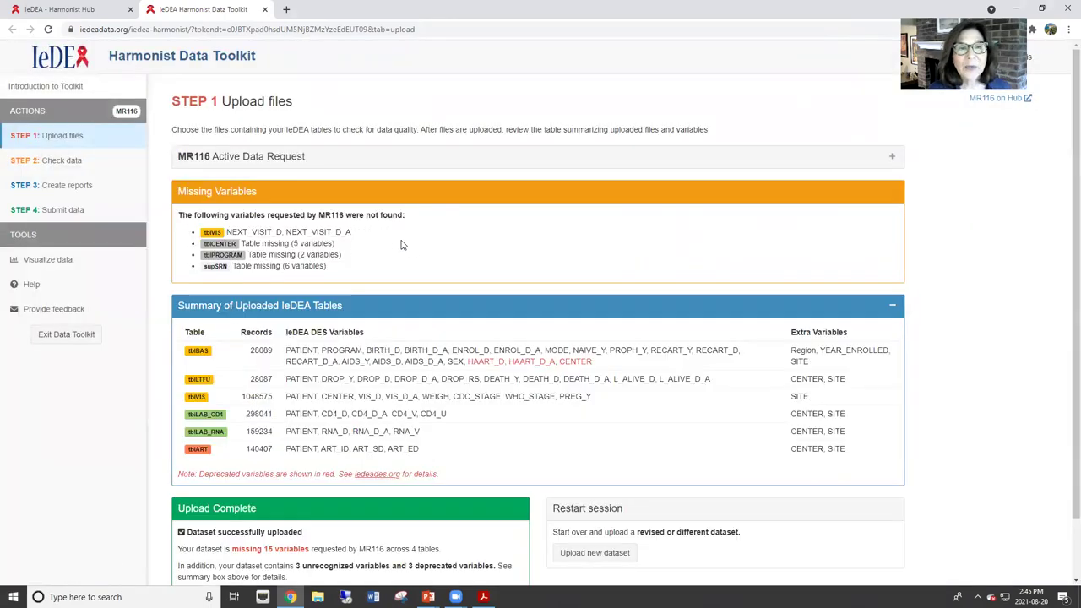
{"action": "scroll", "coordinate": [449, 268], "scroll_direction": "down", "scroll_amount": 2}
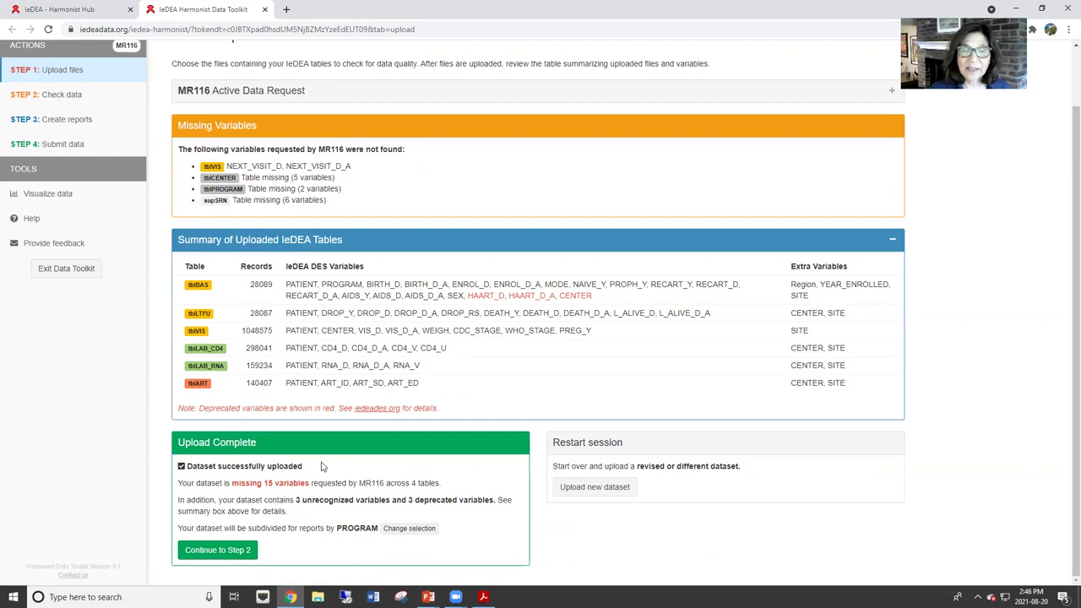
{"action": "scroll", "coordinate": [346, 425], "scroll_direction": "up", "scroll_amount": 2}
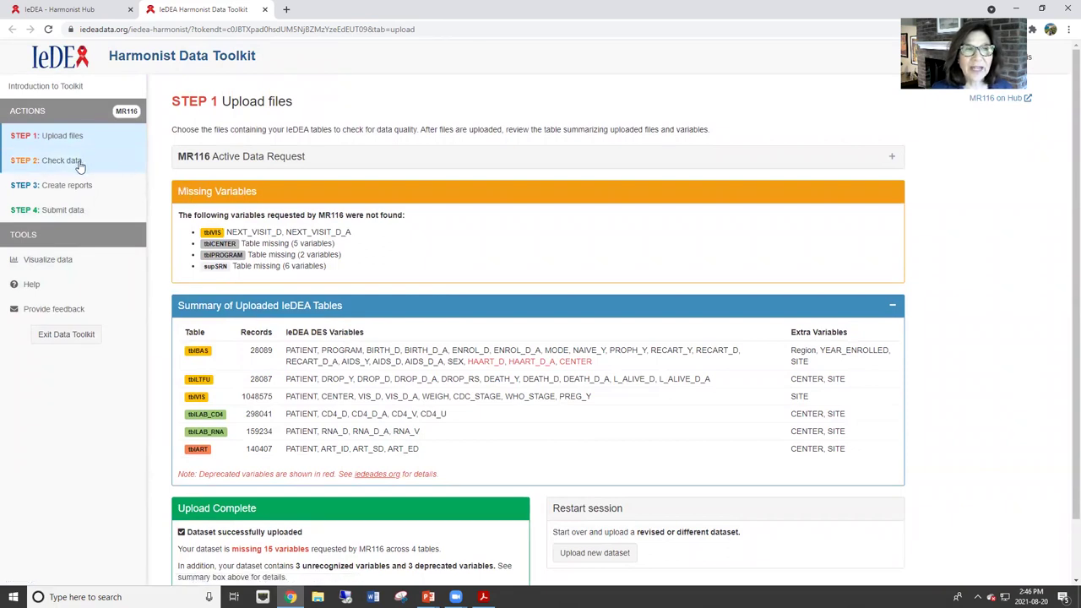
Run the data check and view tblBAS's nine error and warning types.
{"action": "left_click", "coordinate": [77, 165]}
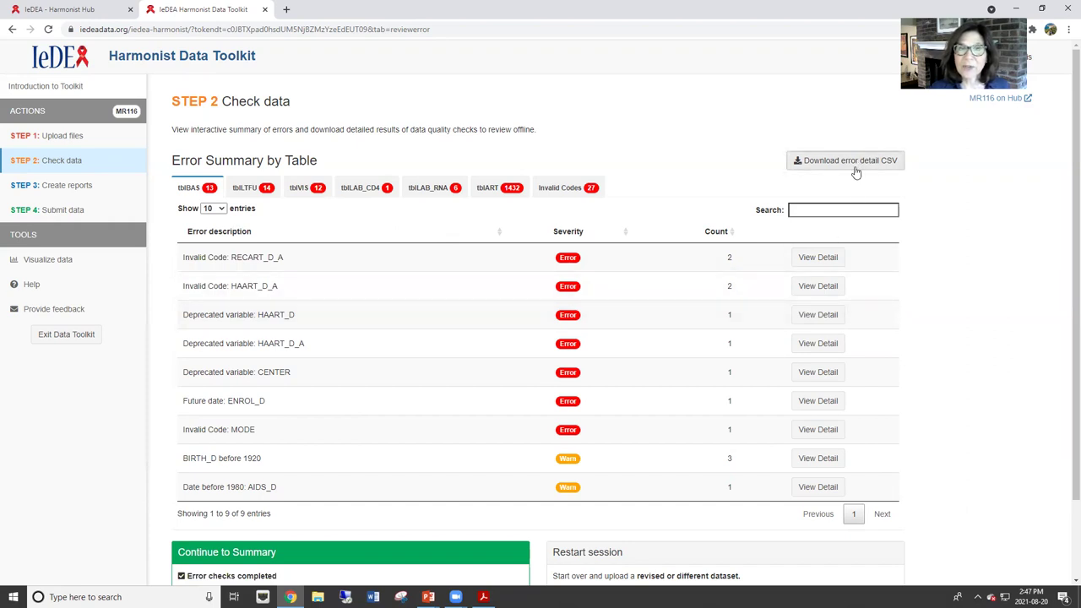
Show tblLTFU's invalid DROP_RS errors for four patients and open the valid code list.
{"action": "left_click", "coordinate": [248, 193]}
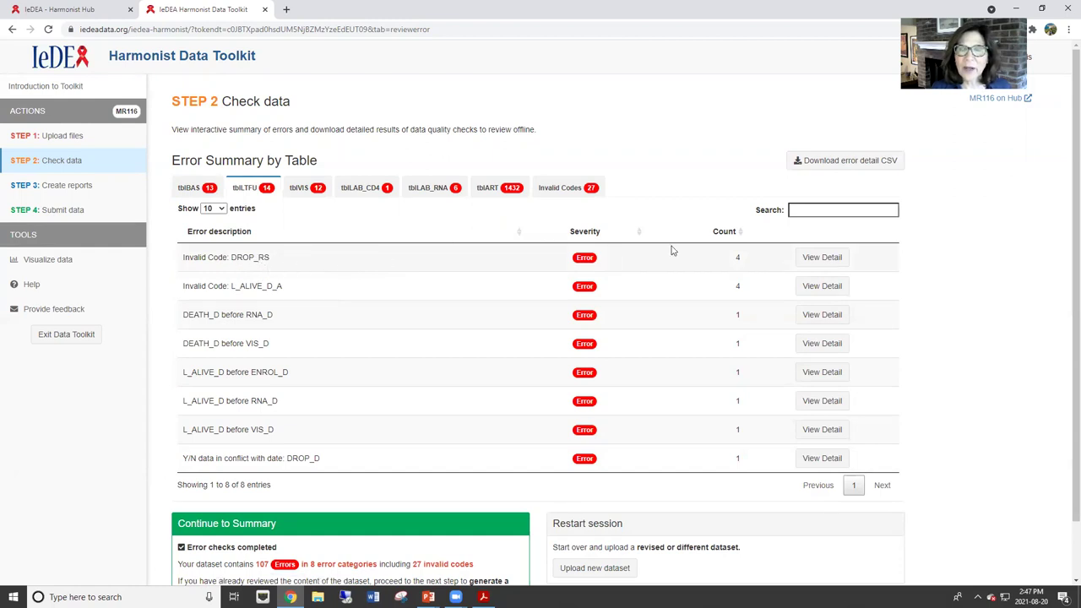
{"action": "left_click", "coordinate": [820, 259]}
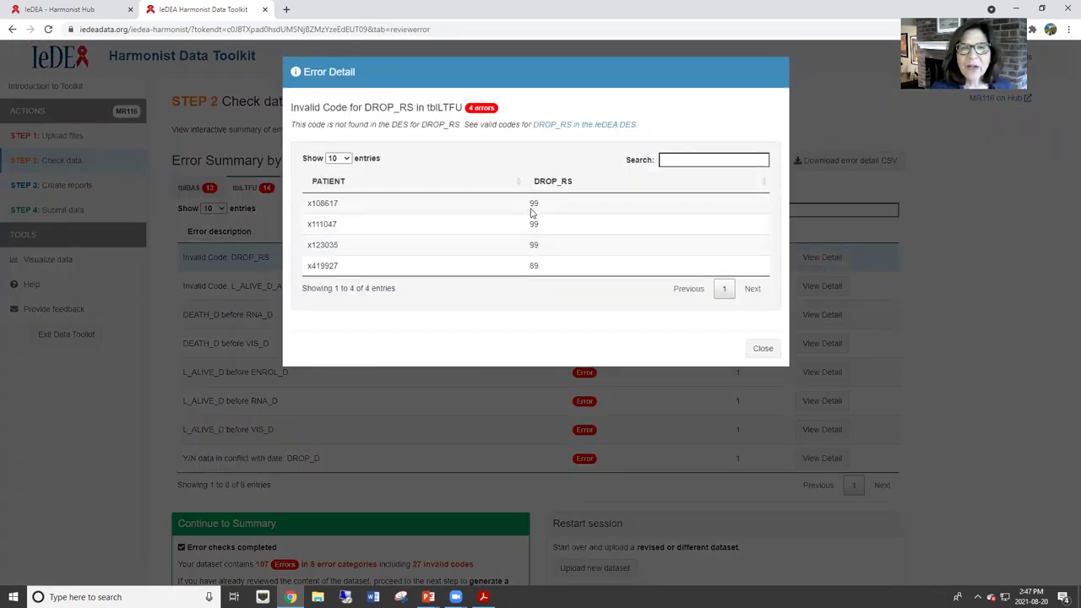
{"action": "left_click", "coordinate": [570, 125]}
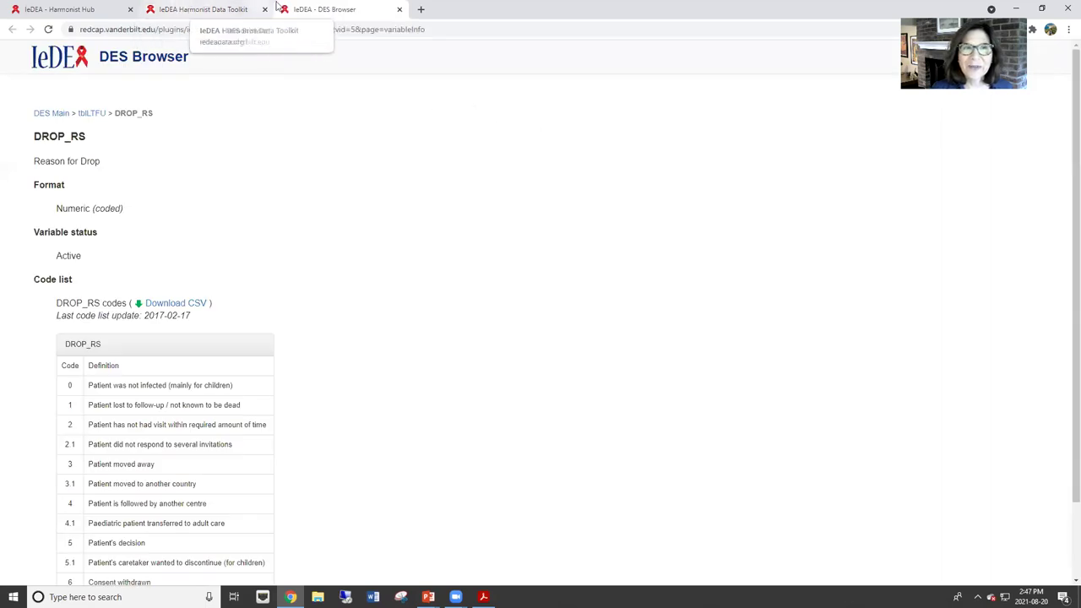
Review the valid DROP_RS codes, dismiss the error details, and proceed to Step 3 reports.
{"action": "left_click", "coordinate": [243, 10]}
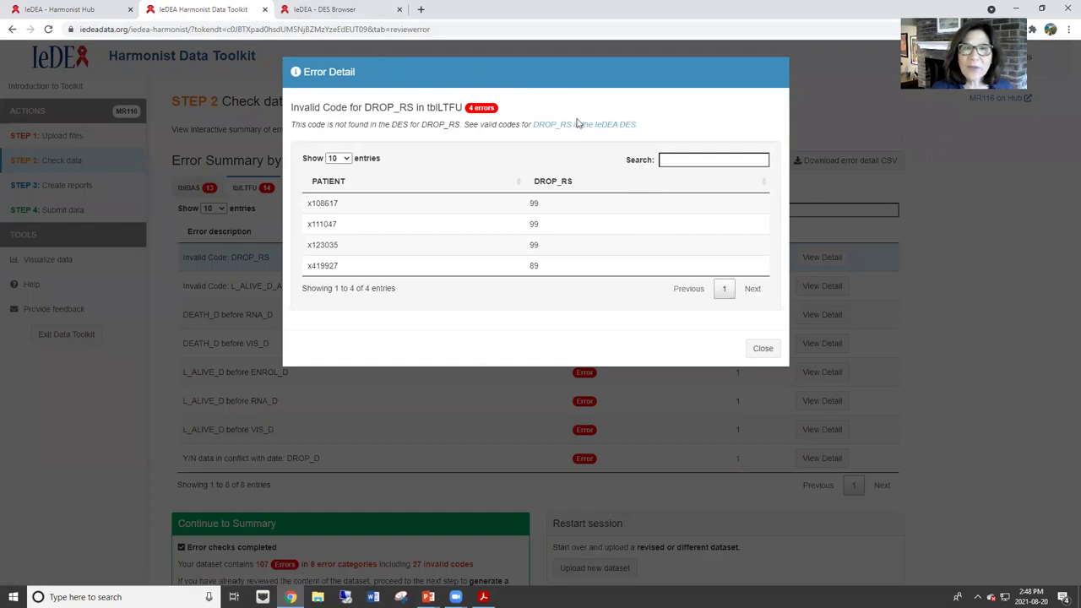
{"action": "left_click", "coordinate": [573, 127]}
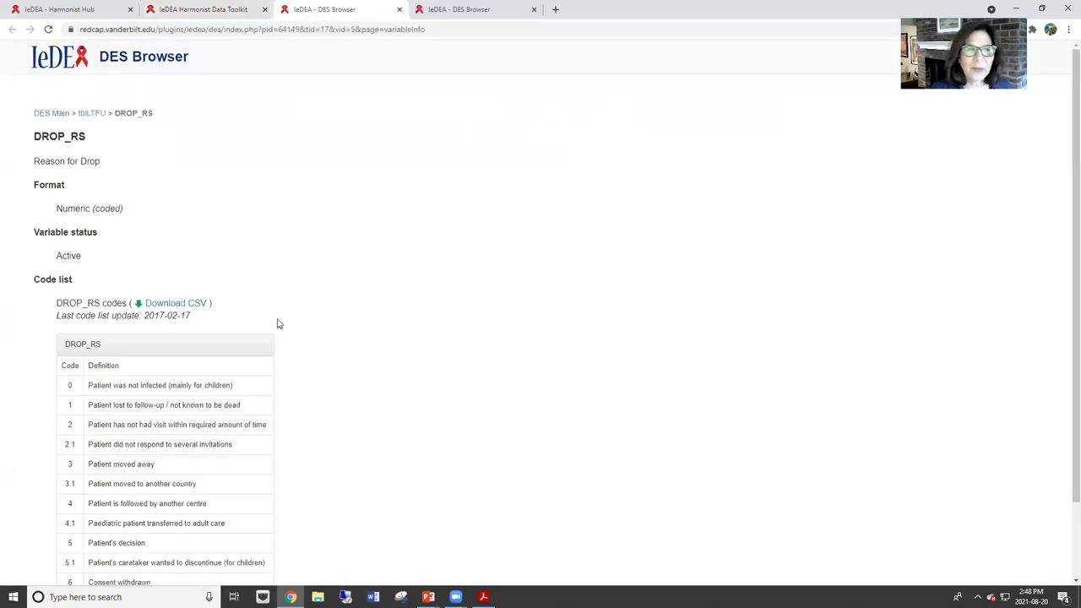
{"action": "scroll", "coordinate": [300, 366], "scroll_direction": "down", "scroll_amount": 1}
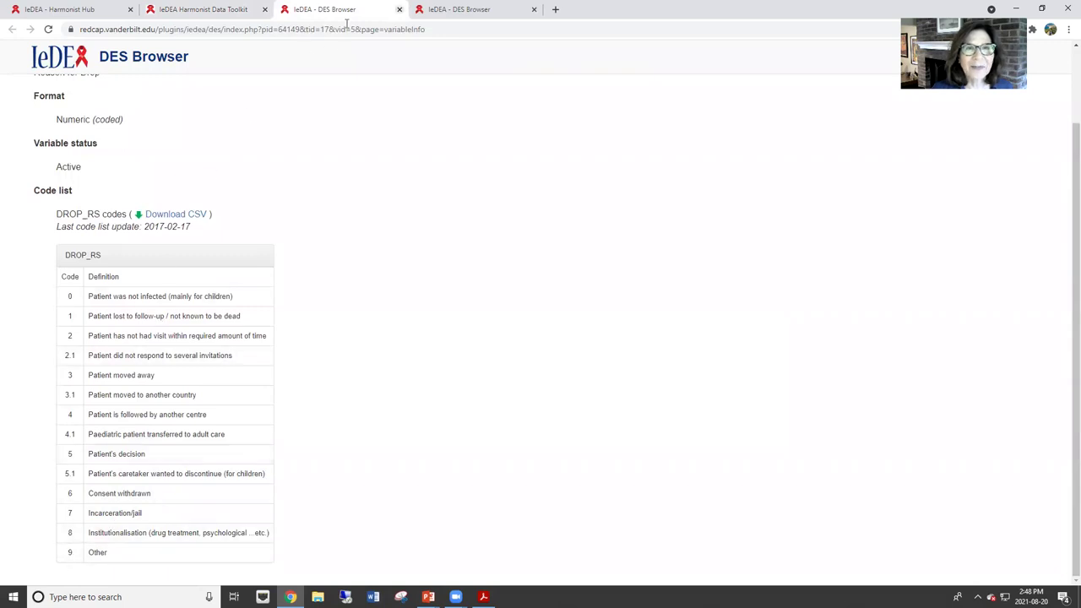
{"action": "key", "text": "ctrl+w"}
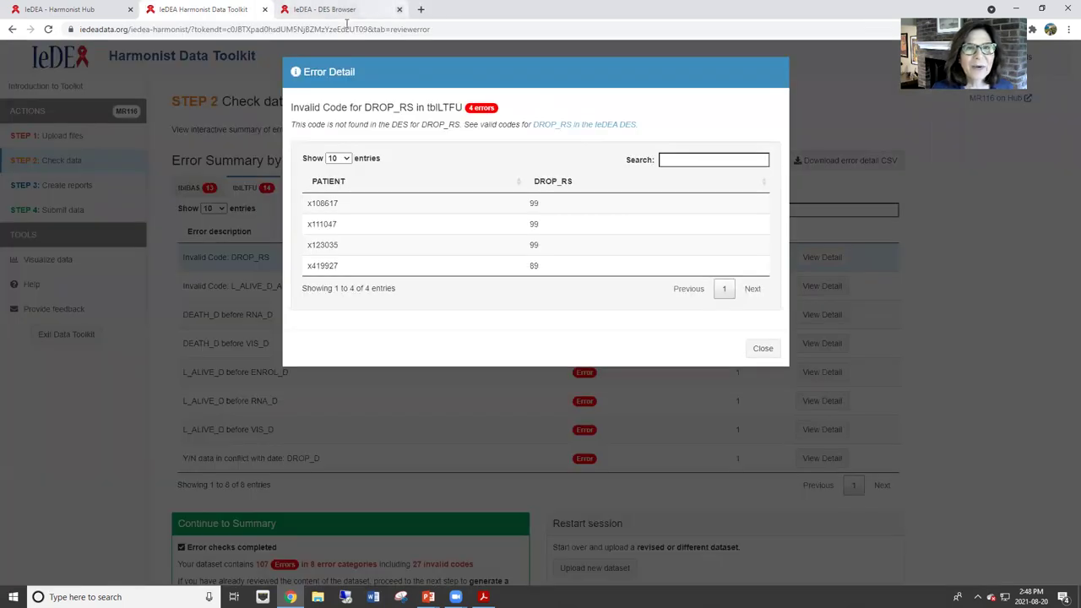
{"action": "left_click", "coordinate": [764, 349]}
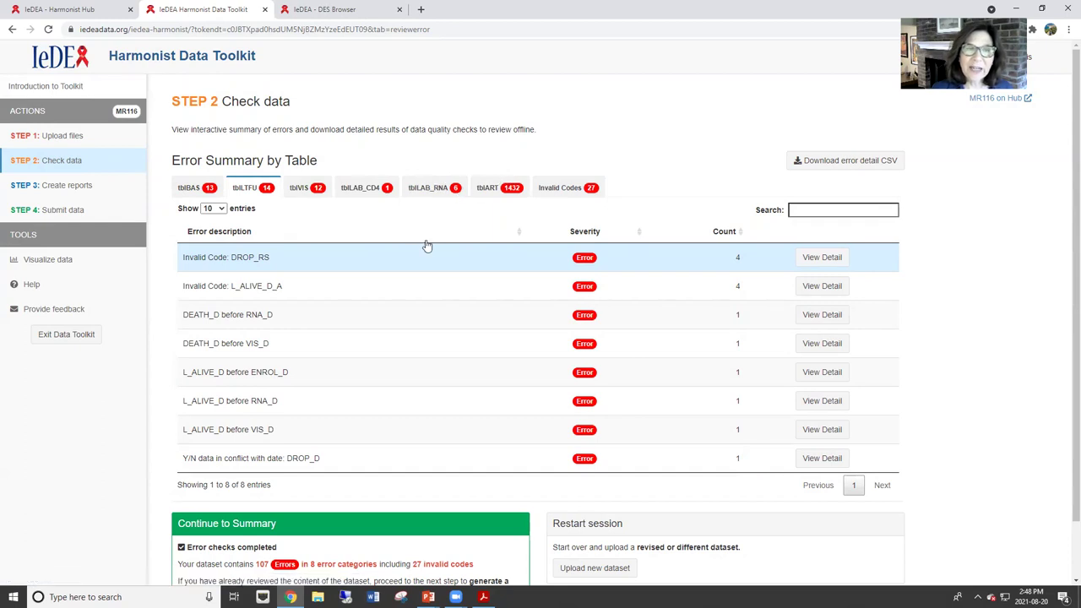
{"action": "left_click", "coordinate": [78, 192]}
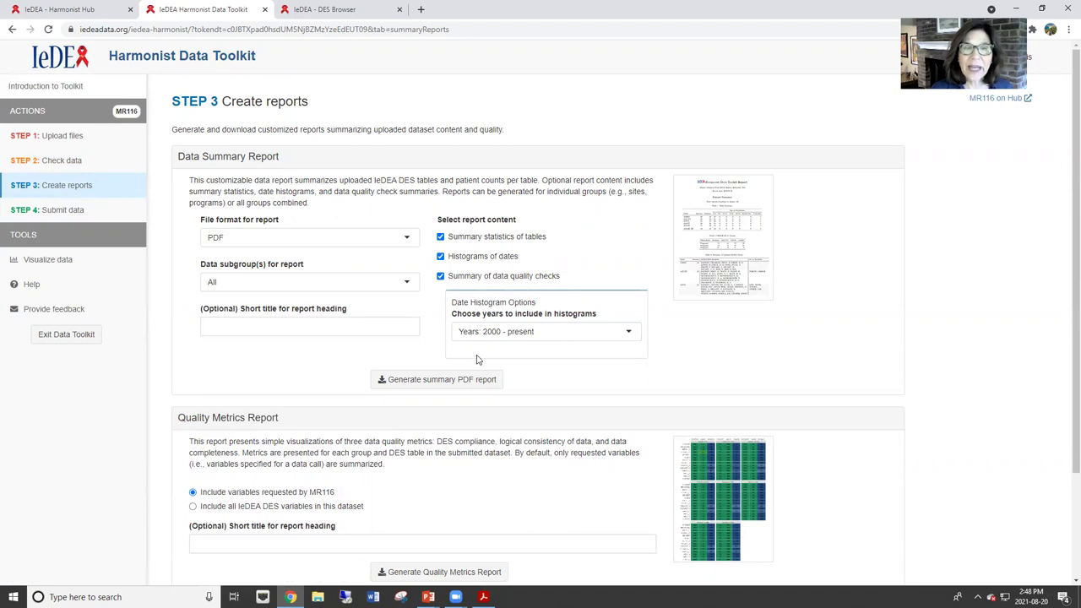
Generate the summary PDF report for the MR116 dataset of 28,089 patients.
{"action": "left_click", "coordinate": [442, 382]}
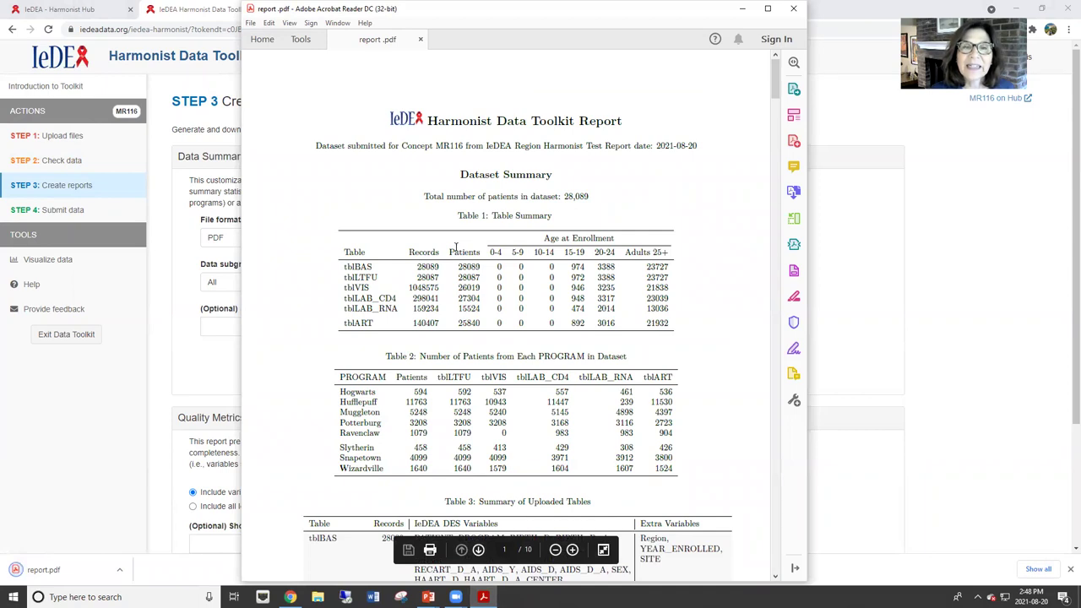
Scroll the report from Table 1 down to the Hogwarts and Hufflepuff date histograms.
{"action": "scroll", "coordinate": [455, 247], "scroll_direction": "down", "scroll_amount": 1}
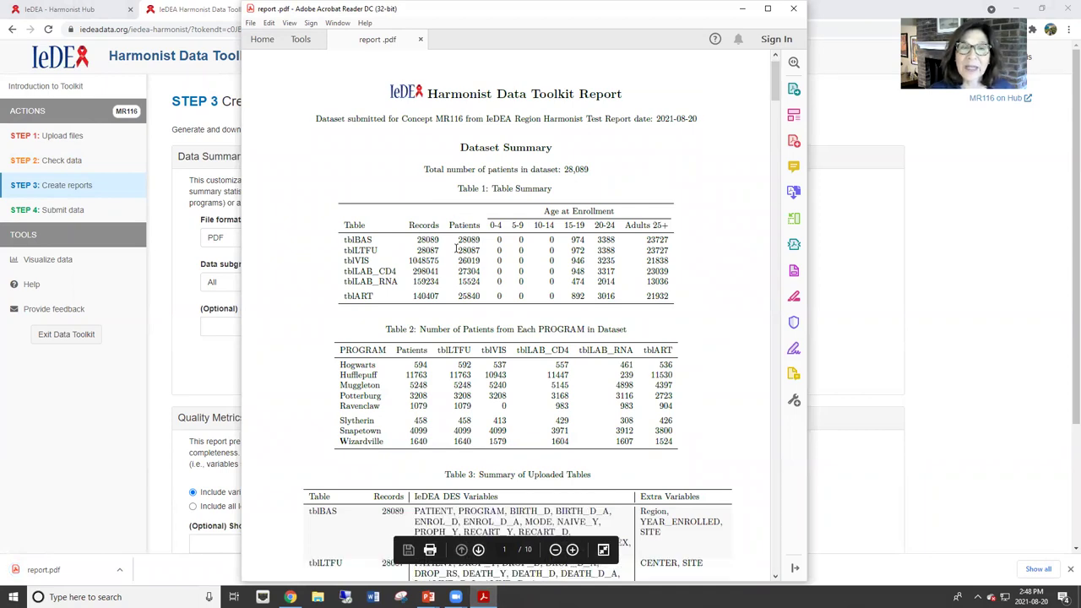
{"action": "scroll", "coordinate": [456, 247], "scroll_direction": "down", "scroll_amount": 3}
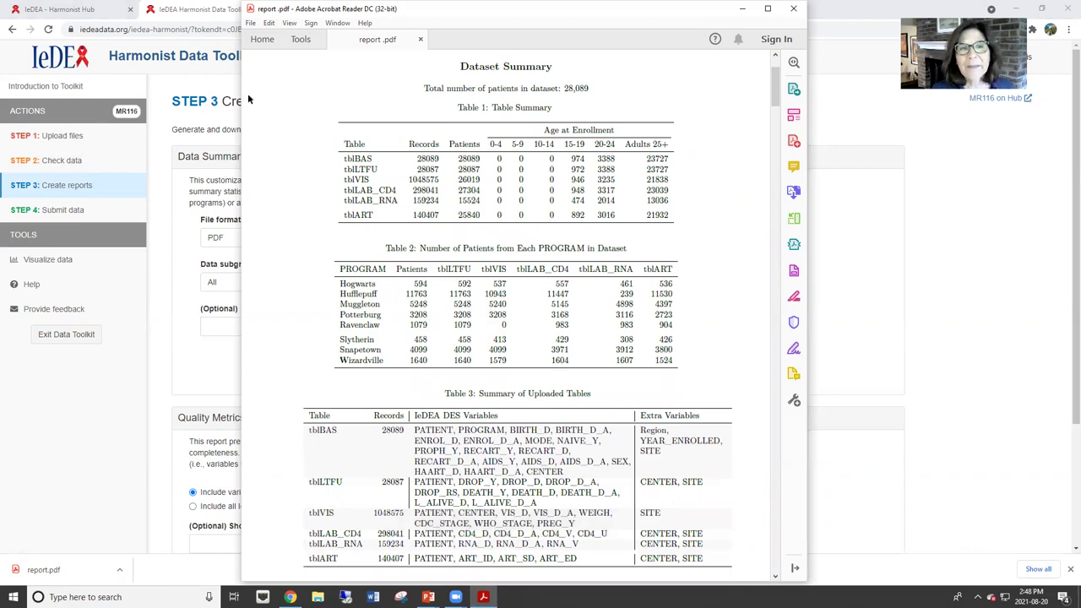
{"action": "scroll", "coordinate": [490, 256], "scroll_direction": "down", "scroll_amount": 2}
{"action": "scroll", "coordinate": [494, 252], "scroll_direction": "down", "scroll_amount": 4}
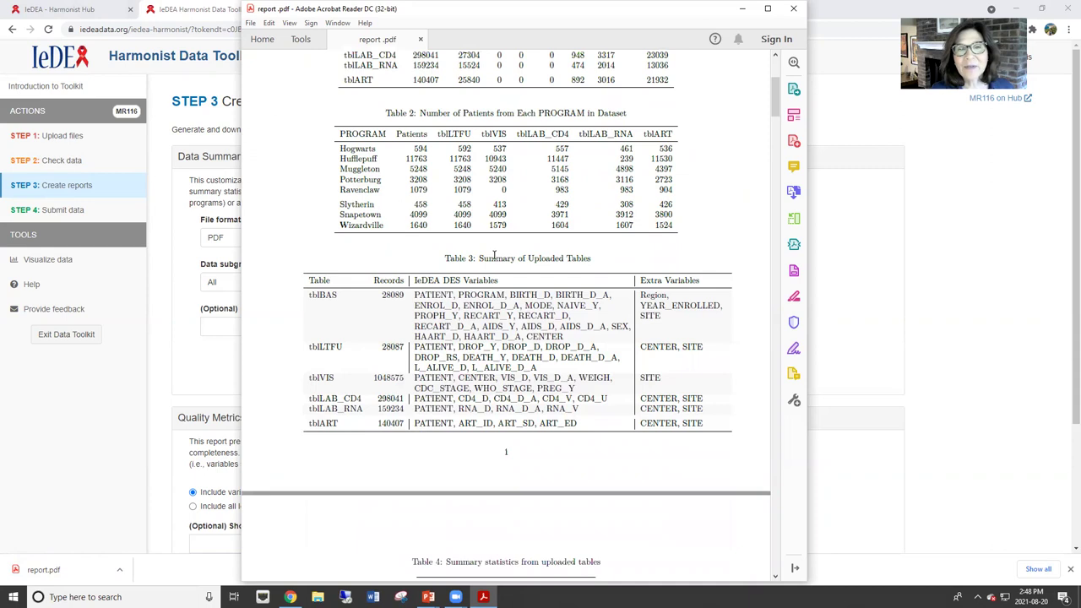
{"action": "scroll", "coordinate": [498, 246], "scroll_direction": "down", "scroll_amount": 4}
{"action": "scroll", "coordinate": [505, 238], "scroll_direction": "down", "scroll_amount": 3}
{"action": "scroll", "coordinate": [505, 239], "scroll_direction": "down", "scroll_amount": 4}
{"action": "scroll", "coordinate": [511, 237], "scroll_direction": "down", "scroll_amount": 2}
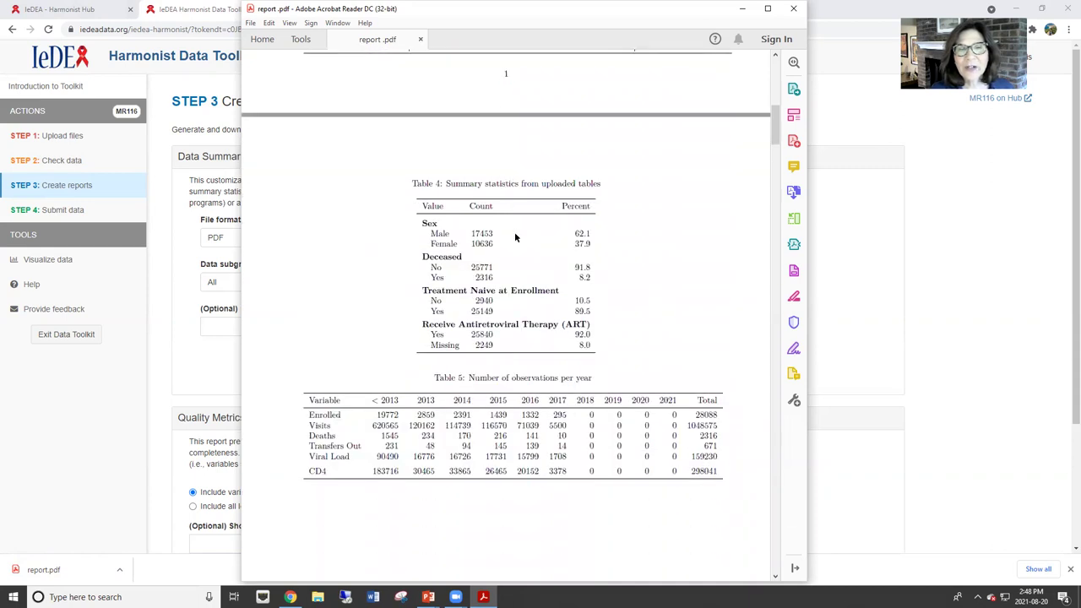
{"action": "scroll", "coordinate": [515, 238], "scroll_direction": "down", "scroll_amount": 4}
{"action": "scroll", "coordinate": [520, 233], "scroll_direction": "down", "scroll_amount": 6}
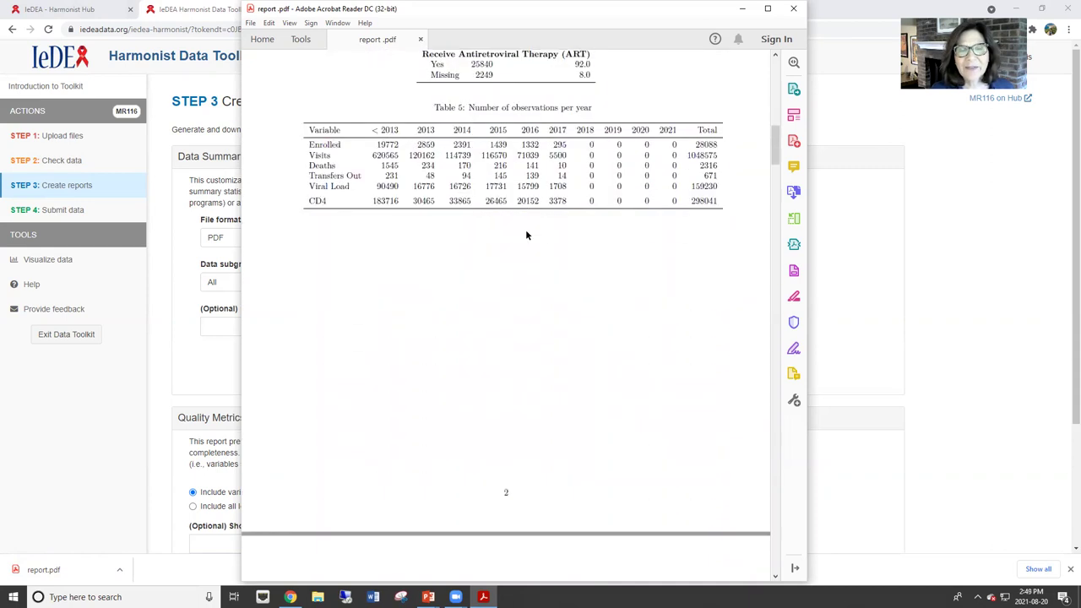
{"action": "scroll", "coordinate": [525, 229], "scroll_direction": "down", "scroll_amount": 2}
{"action": "scroll", "coordinate": [528, 228], "scroll_direction": "down", "scroll_amount": 6}
{"action": "scroll", "coordinate": [530, 232], "scroll_direction": "down", "scroll_amount": 1}
{"action": "scroll", "coordinate": [531, 228], "scroll_direction": "down", "scroll_amount": 3}
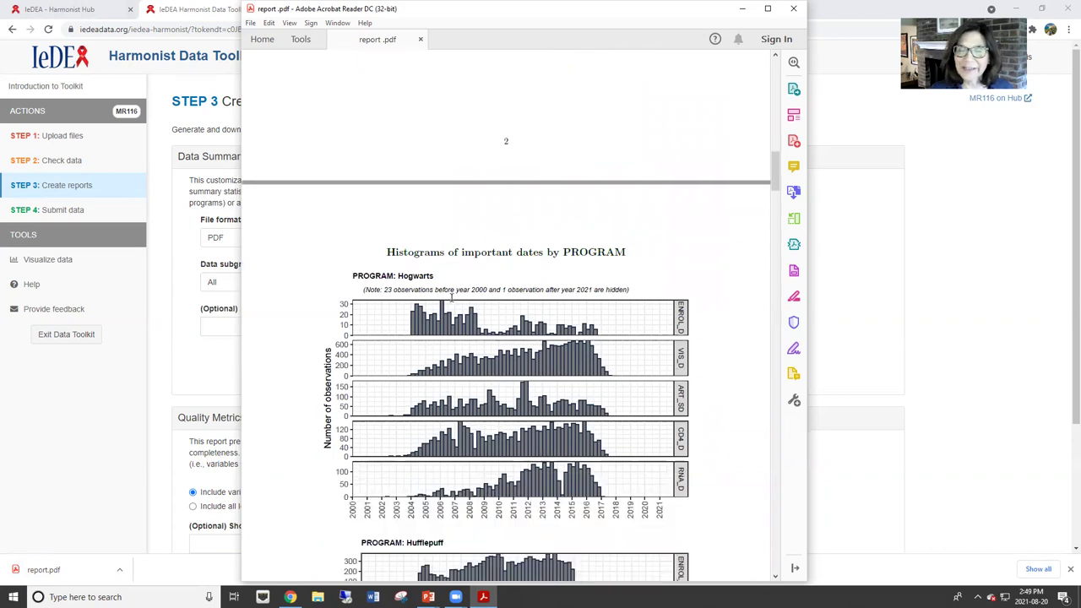
{"action": "scroll", "coordinate": [451, 302], "scroll_direction": "down", "scroll_amount": 5}
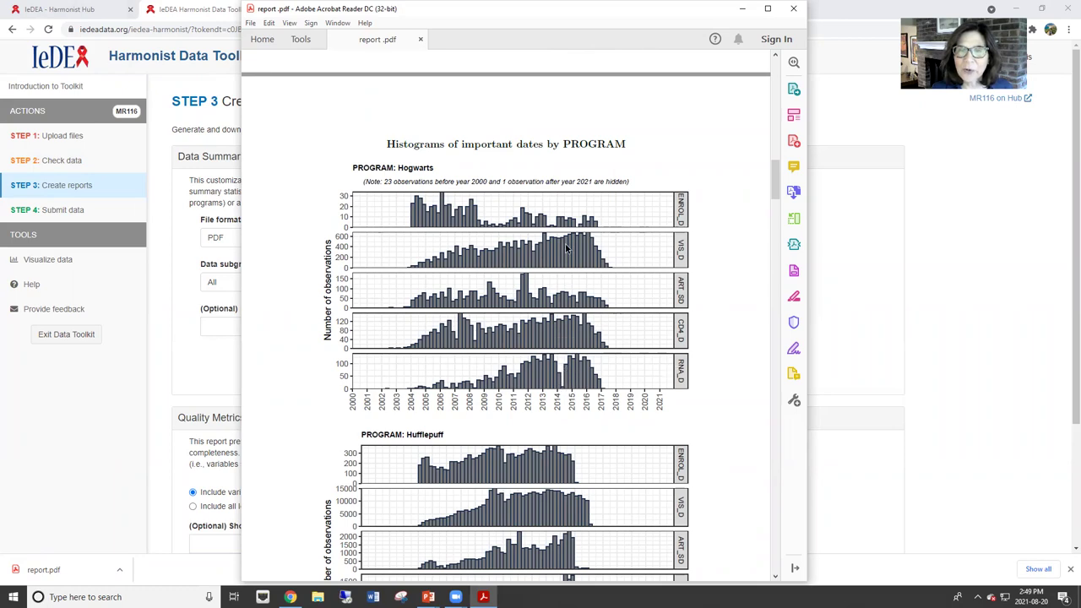
Scroll through the remaining histograms, Tables 6–9 and completeness heatmap, then close Acrobat Reader.
{"action": "scroll", "coordinate": [568, 262], "scroll_direction": "down", "scroll_amount": 1}
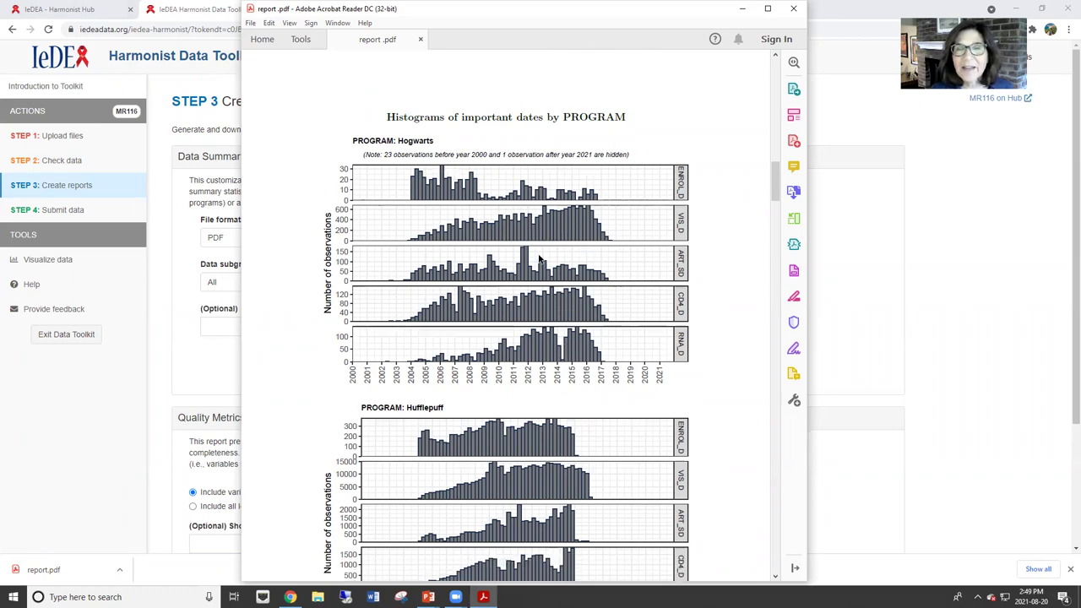
{"action": "scroll", "coordinate": [570, 270], "scroll_direction": "down", "scroll_amount": 5}
{"action": "scroll", "coordinate": [582, 276], "scroll_direction": "down", "scroll_amount": 7}
{"action": "scroll", "coordinate": [582, 276], "scroll_direction": "down", "scroll_amount": 5}
{"action": "scroll", "coordinate": [592, 287], "scroll_direction": "down", "scroll_amount": 5}
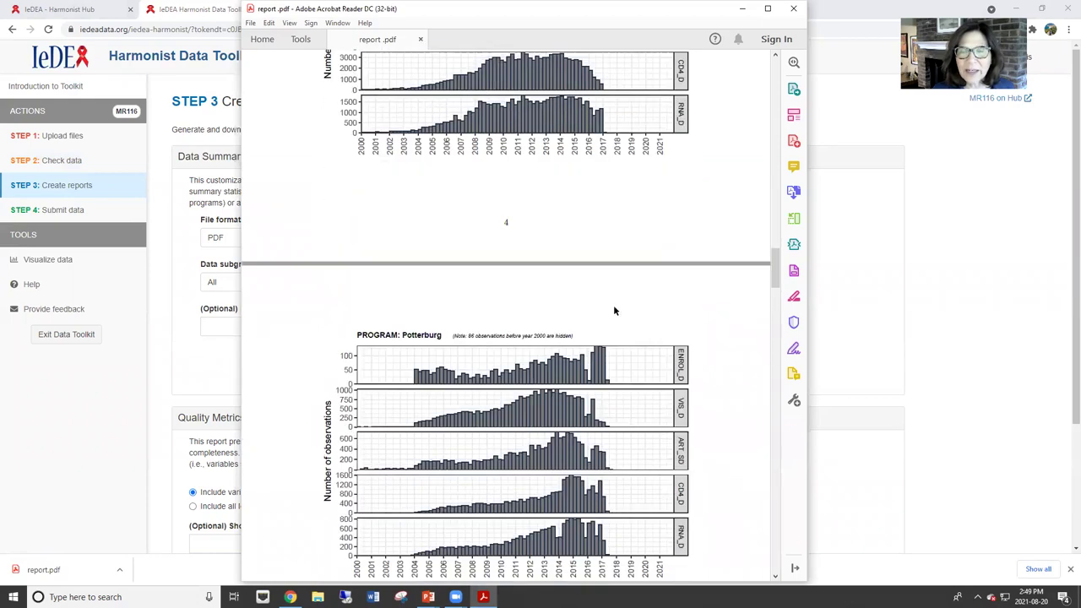
{"action": "scroll", "coordinate": [612, 304], "scroll_direction": "down", "scroll_amount": 5}
{"action": "scroll", "coordinate": [610, 308], "scroll_direction": "down", "scroll_amount": 5}
{"action": "scroll", "coordinate": [609, 312], "scroll_direction": "down", "scroll_amount": 5}
{"action": "scroll", "coordinate": [608, 315], "scroll_direction": "down", "scroll_amount": 5}
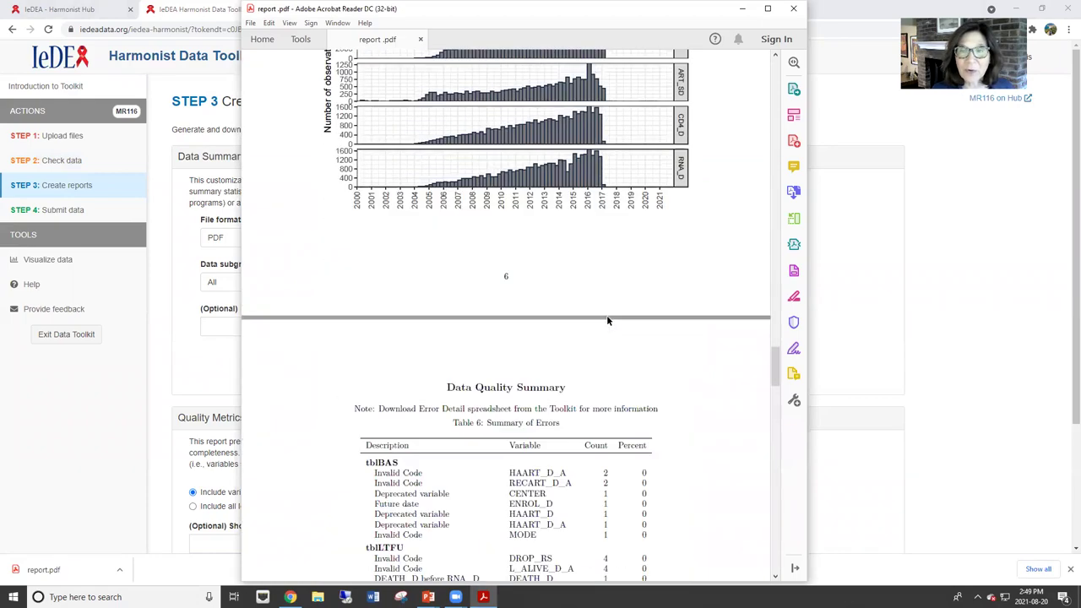
{"action": "scroll", "coordinate": [606, 317], "scroll_direction": "down", "scroll_amount": 3}
{"action": "scroll", "coordinate": [605, 317], "scroll_direction": "down", "scroll_amount": 1}
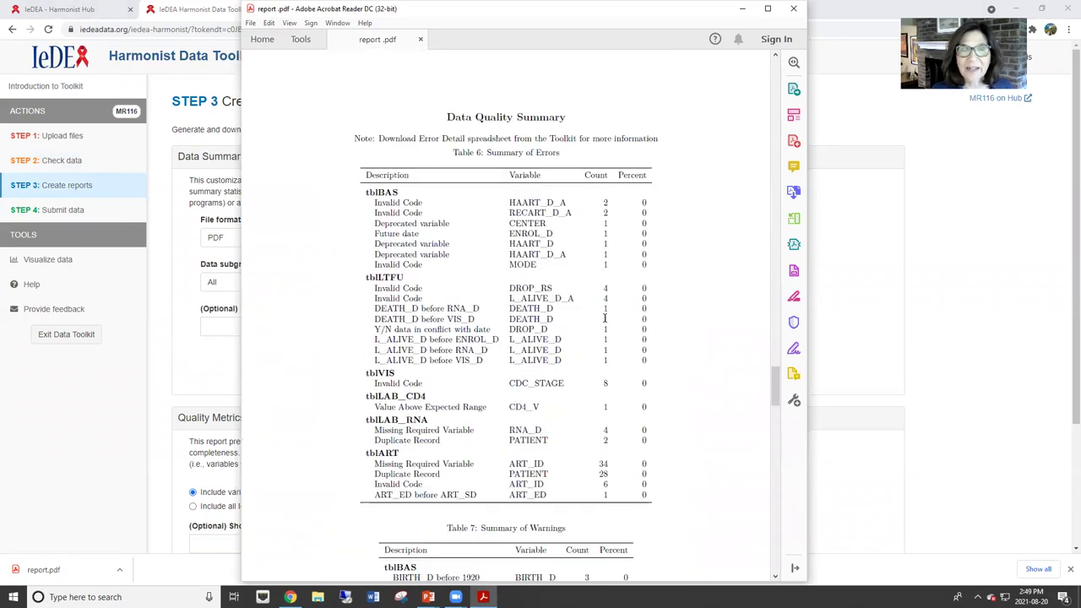
{"action": "scroll", "coordinate": [605, 318], "scroll_direction": "down", "scroll_amount": 1}
{"action": "scroll", "coordinate": [605, 318], "scroll_direction": "down", "scroll_amount": 1}
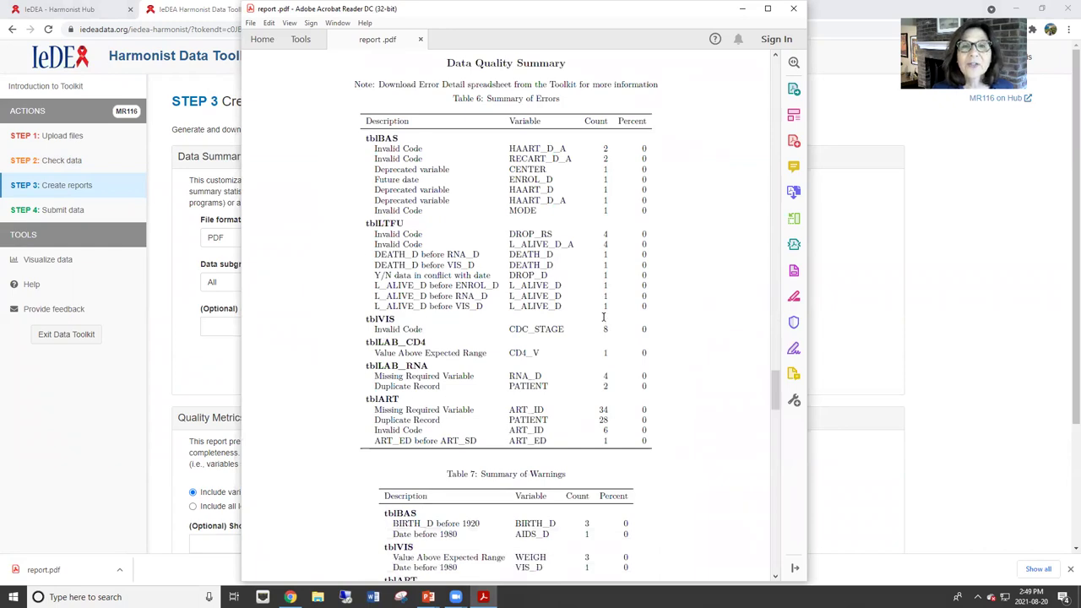
{"action": "scroll", "coordinate": [604, 318], "scroll_direction": "down", "scroll_amount": 1}
{"action": "scroll", "coordinate": [603, 318], "scroll_direction": "down", "scroll_amount": 4}
{"action": "scroll", "coordinate": [603, 317], "scroll_direction": "down", "scroll_amount": 8}
{"action": "scroll", "coordinate": [603, 316], "scroll_direction": "down", "scroll_amount": 10}
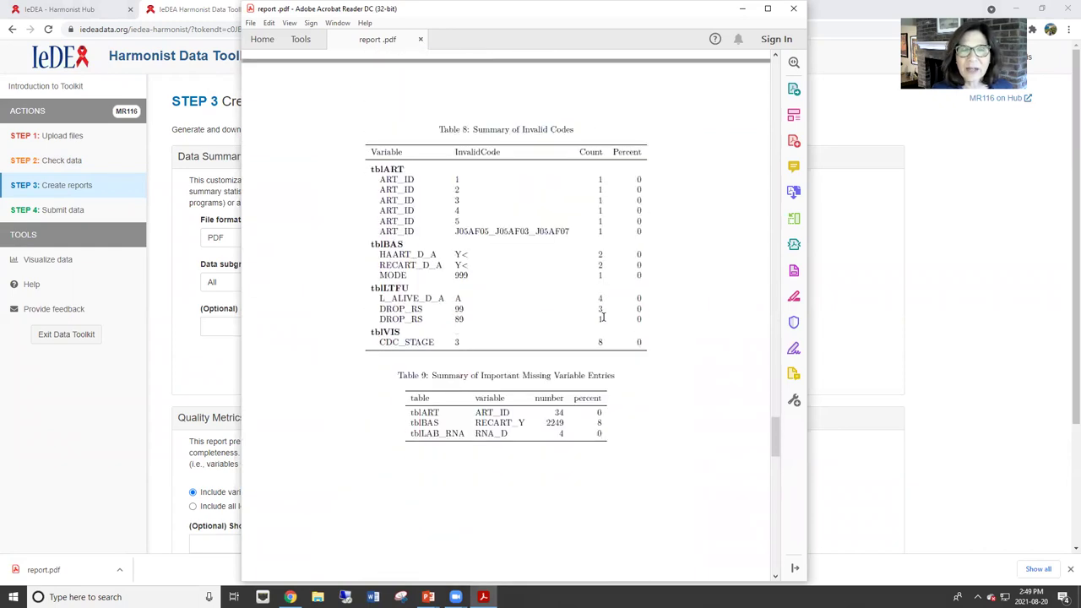
{"action": "scroll", "coordinate": [603, 316], "scroll_direction": "down", "scroll_amount": 6}
{"action": "scroll", "coordinate": [604, 319], "scroll_direction": "down", "scroll_amount": 7}
{"action": "scroll", "coordinate": [603, 315], "scroll_direction": "down", "scroll_amount": 8}
{"action": "scroll", "coordinate": [603, 315], "scroll_direction": "down", "scroll_amount": 7}
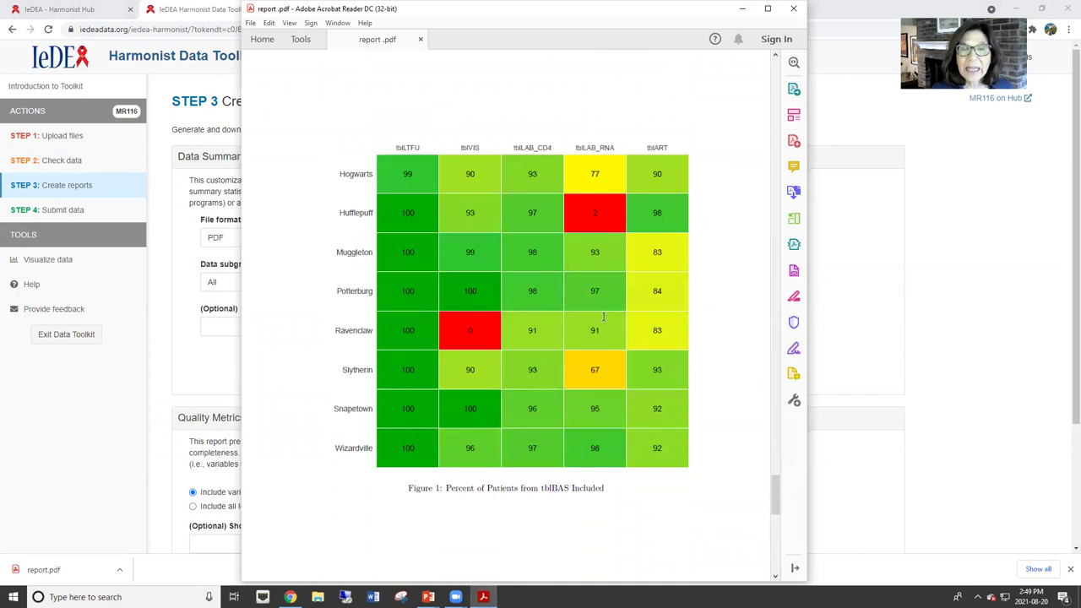
{"action": "scroll", "coordinate": [603, 316], "scroll_direction": "down", "scroll_amount": 2}
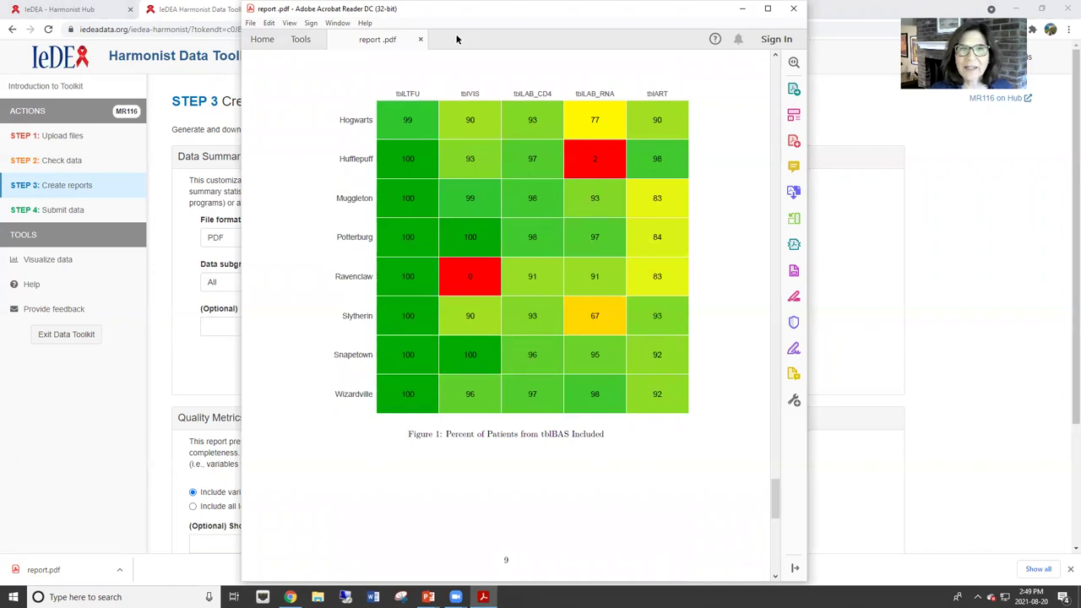
{"action": "left_click", "coordinate": [420, 39]}
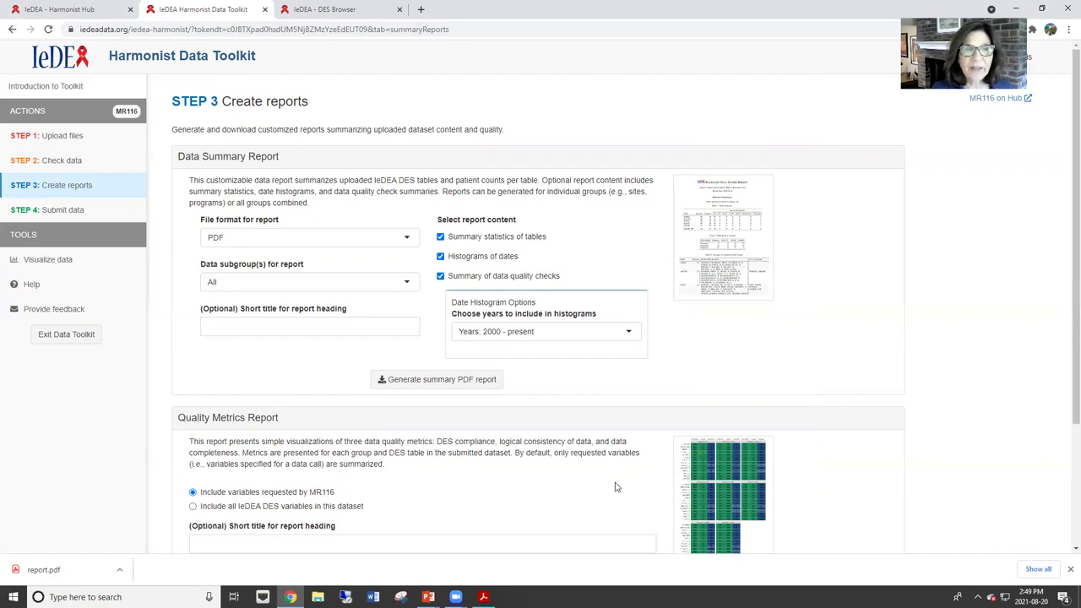
Open Step 4 Submit data and scroll down to its Submit Data button.
{"action": "left_click", "coordinate": [61, 215]}
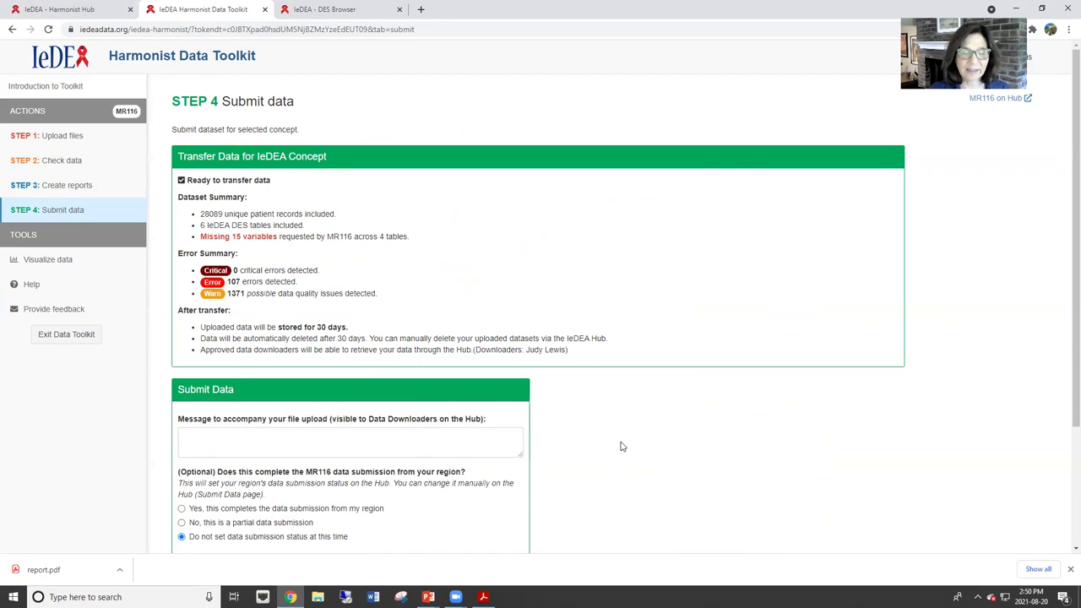
{"action": "scroll", "coordinate": [621, 445], "scroll_direction": "down", "scroll_amount": 3}
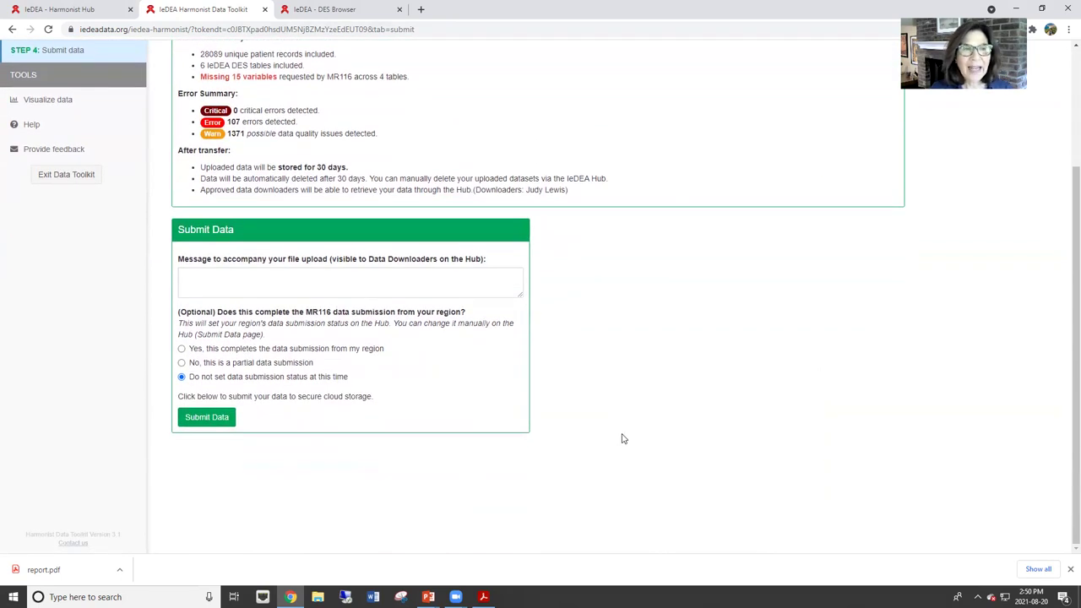
Bring up the open-windows switcher with Alt+Tab, showing the PowerPoint slide show and Acrobat report.
{"action": "key", "text": "alt+Tab"}
{"action": "key", "text": "alt+Tab"}
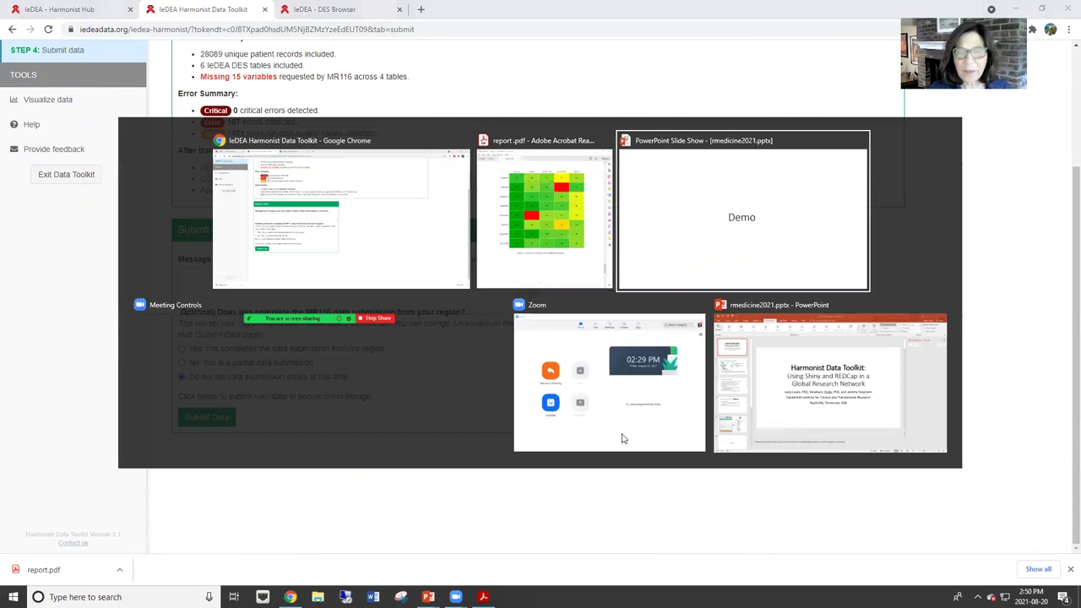